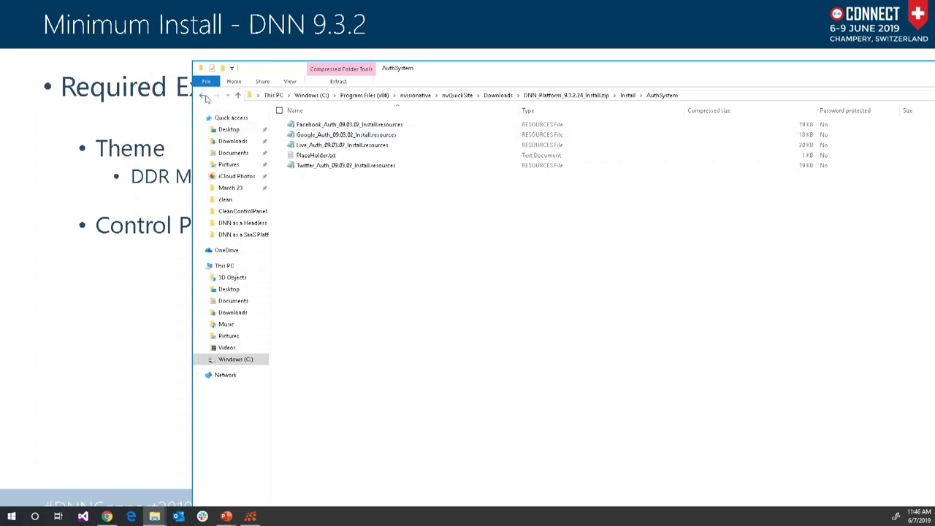
- Return to the Install folder and open its JavaScriptLibrary subfolder
click(204, 96)
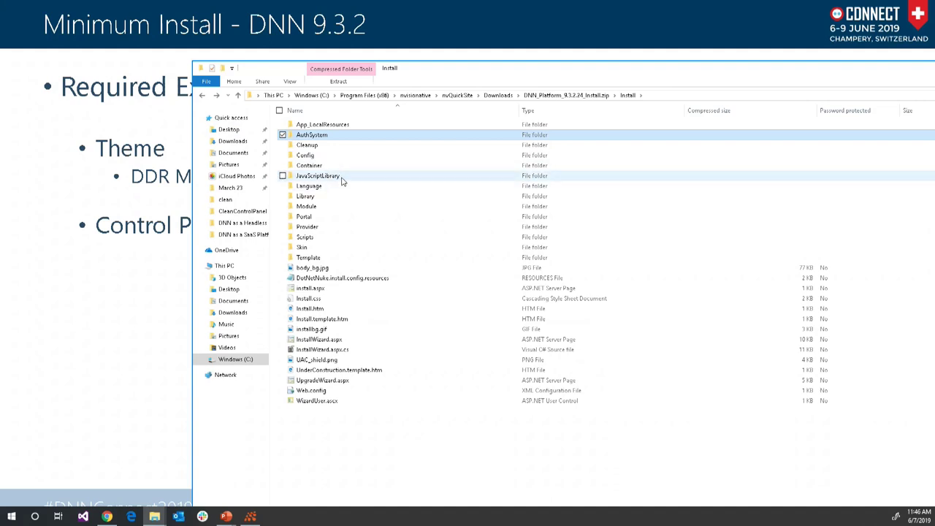
right_click(342, 182)
key(Escape)
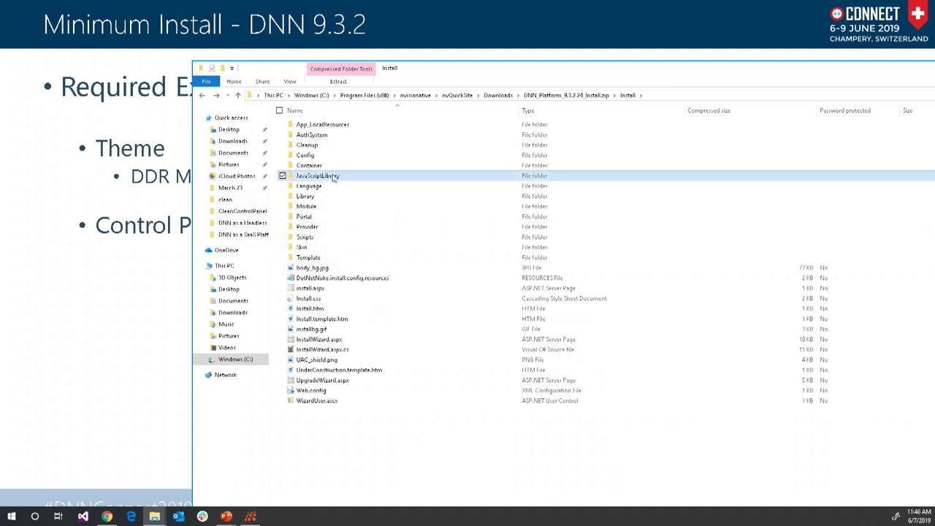
double_click(332, 177)
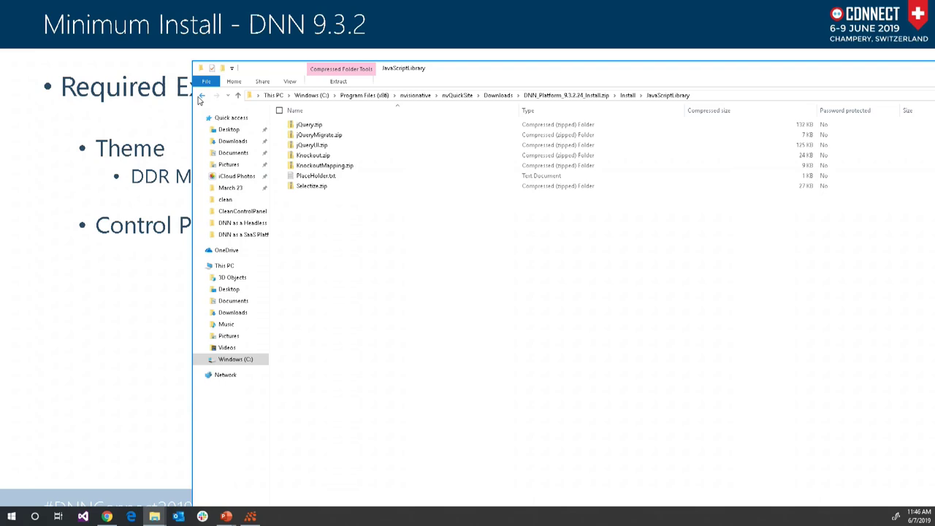
- Open the Module folder, moving the window up to list all packages, and select the Persona Bar zip
click(201, 96)
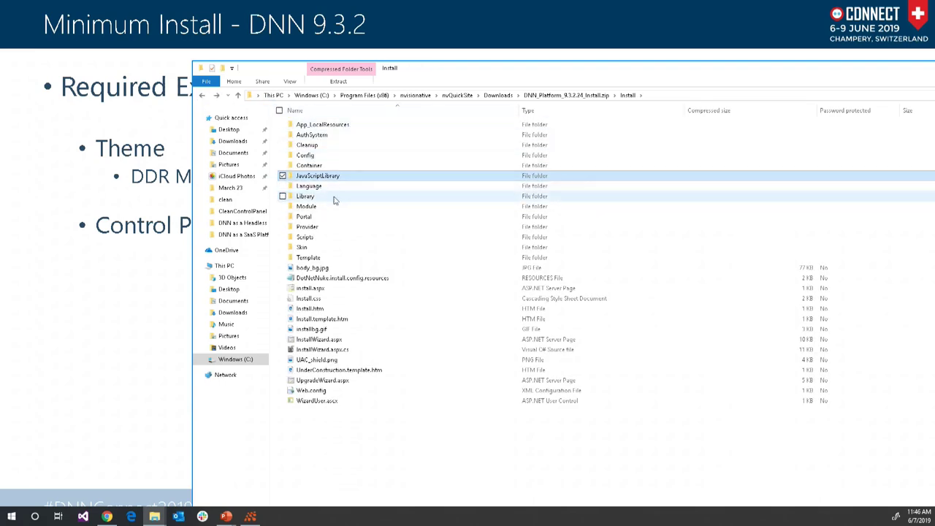
click(334, 198)
double_click(334, 208)
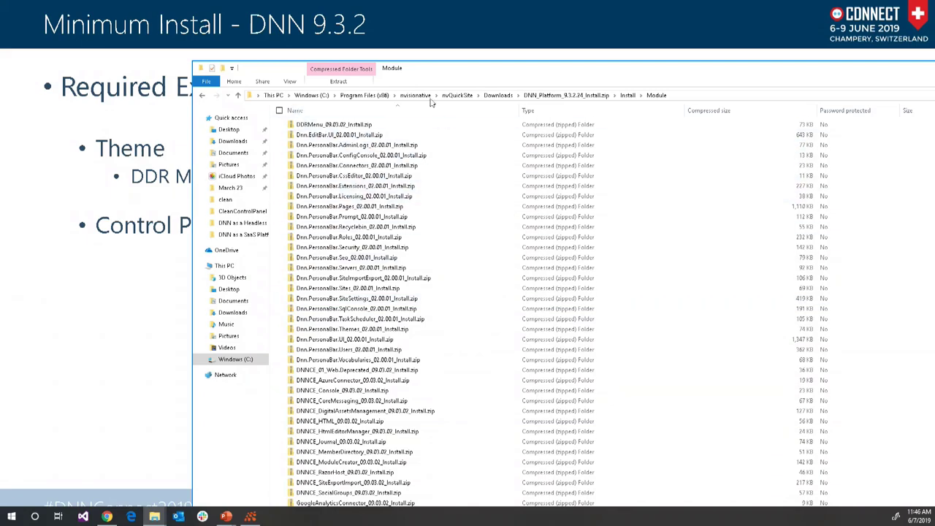
drag(451, 68, 417, 5)
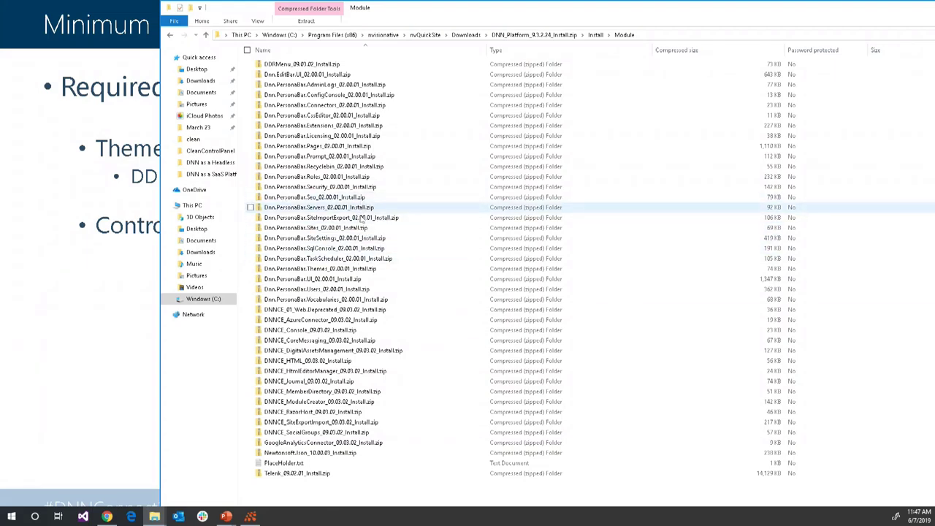
click(370, 281)
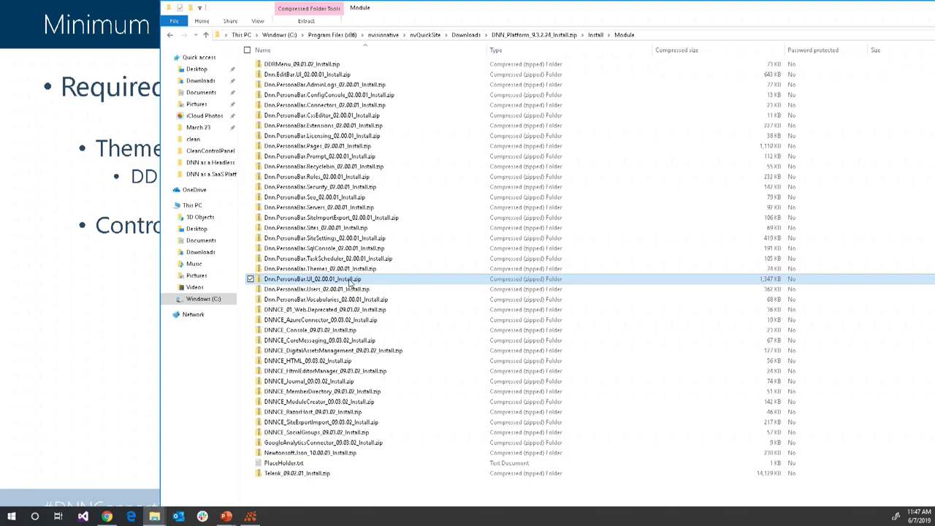
- Look inside the full package's Skin folder, then go back to Install
right_click(169, 34)
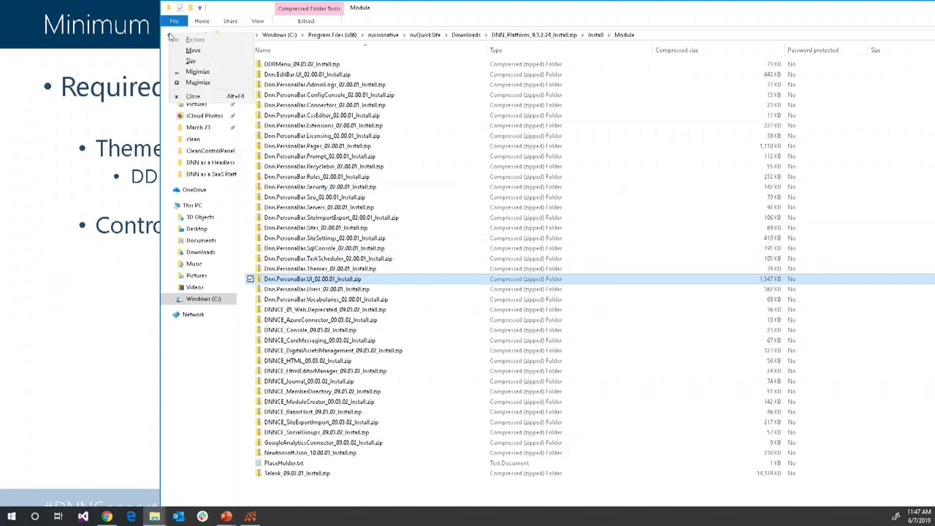
click(170, 35)
click(169, 36)
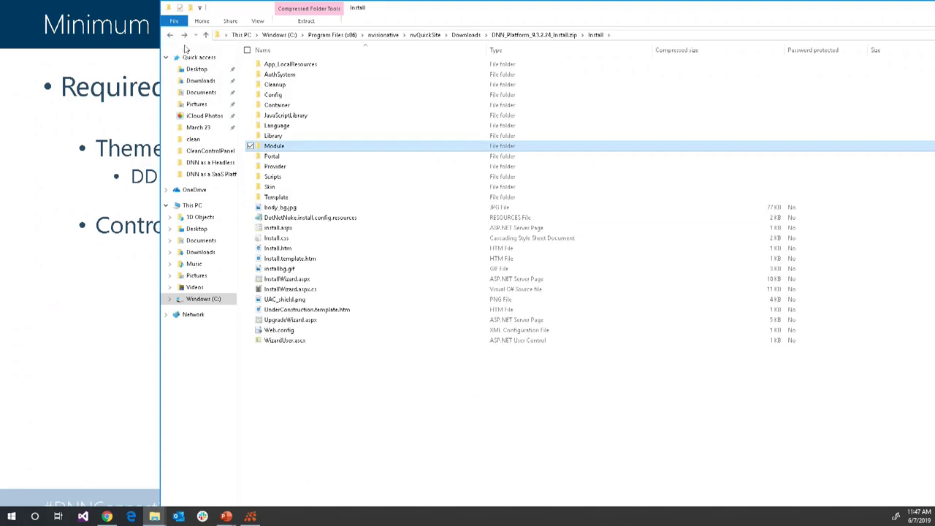
double_click(306, 188)
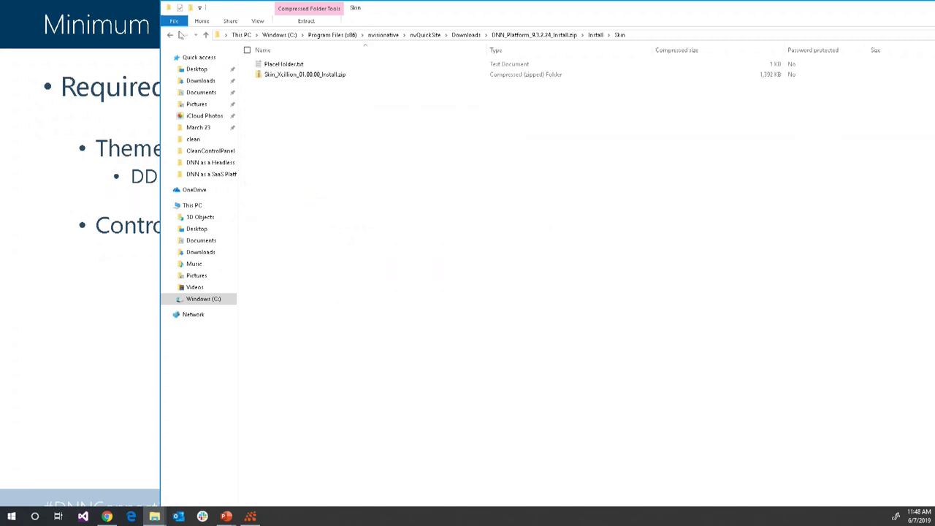
click(169, 35)
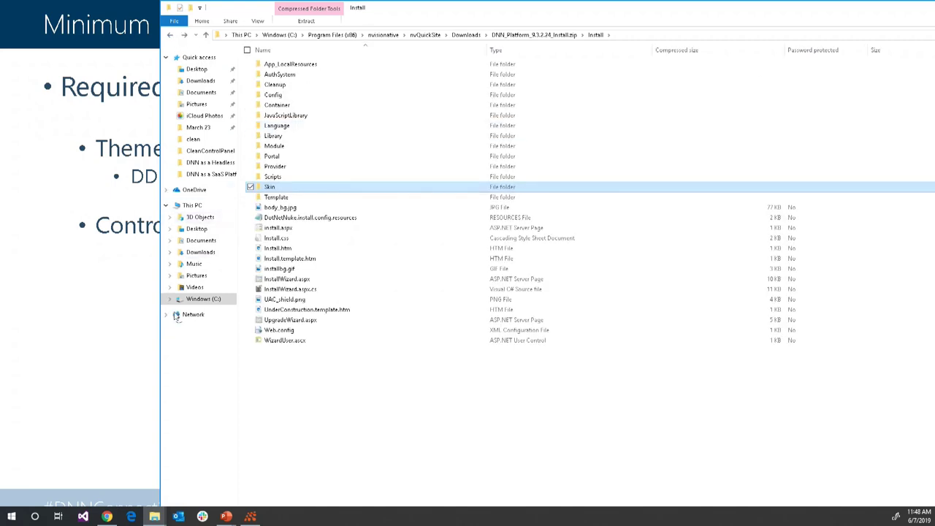
- Browse DNN_Platform_9.3.2.24_Install_Minimal.zip's Install > Module folder, then hide File Explorer
click(465, 35)
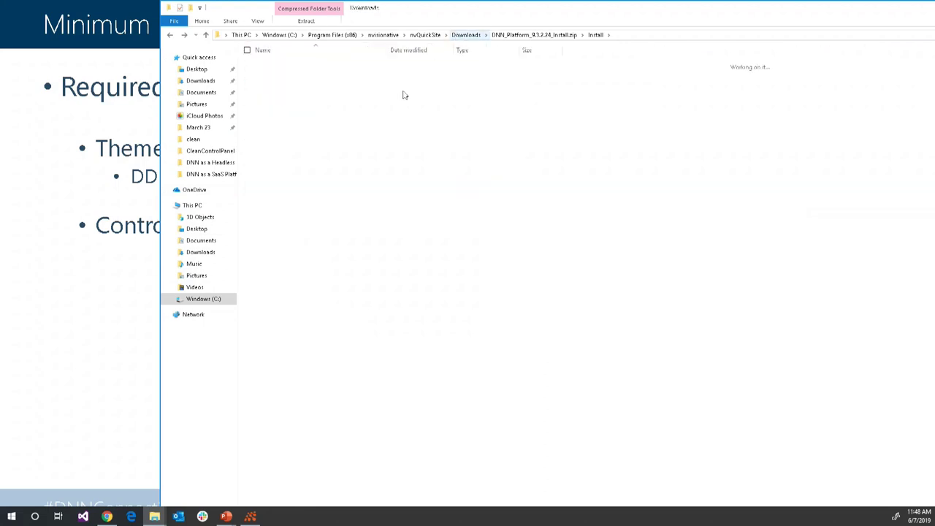
double_click(305, 75)
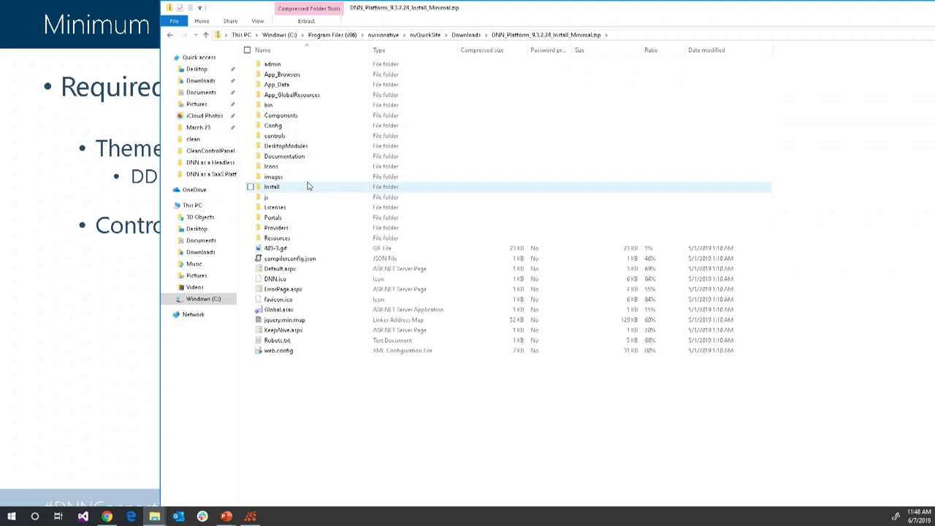
double_click(307, 186)
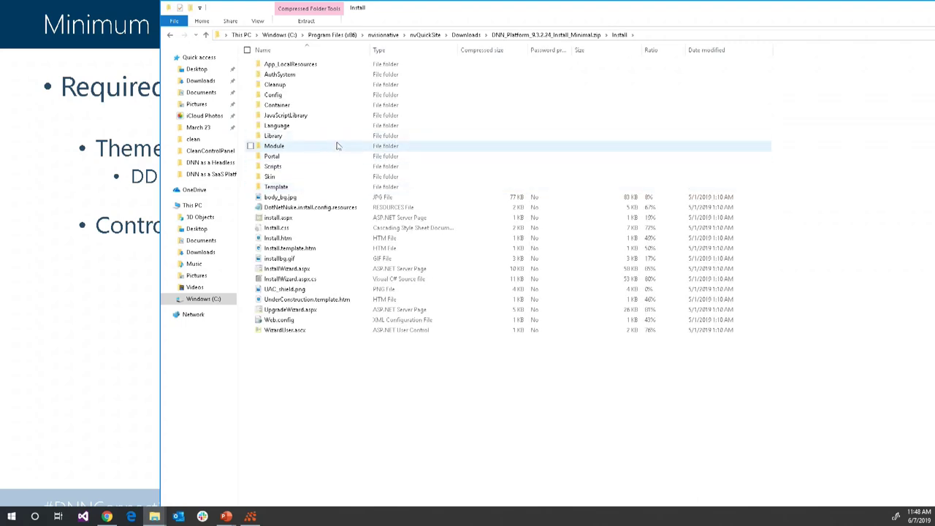
double_click(336, 146)
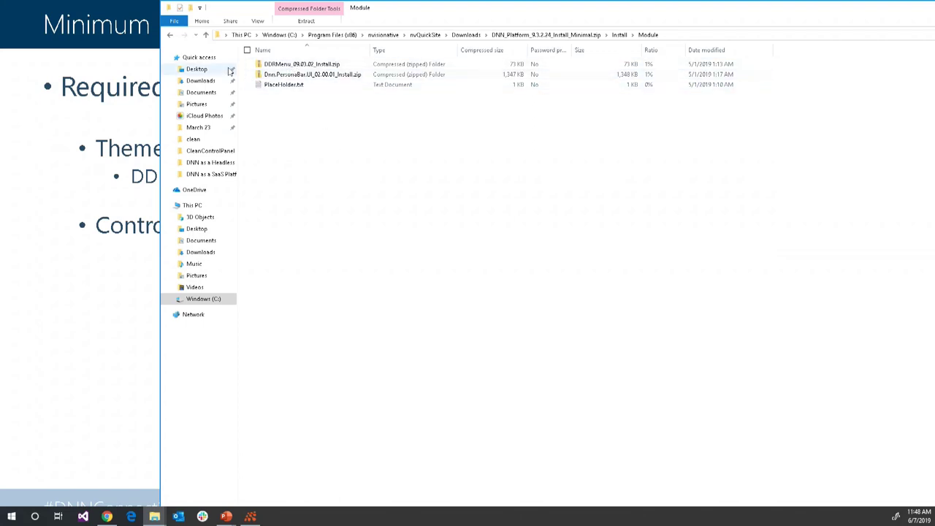
click(170, 35)
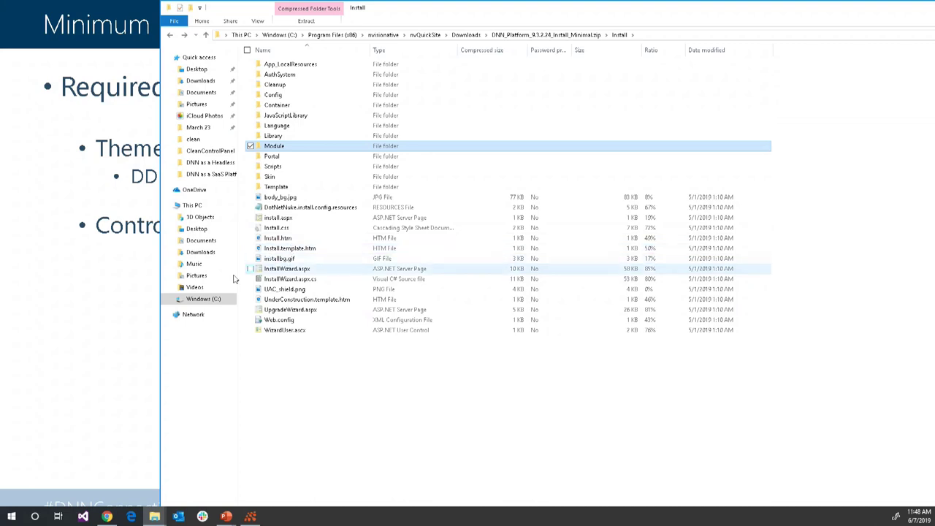
click(105, 370)
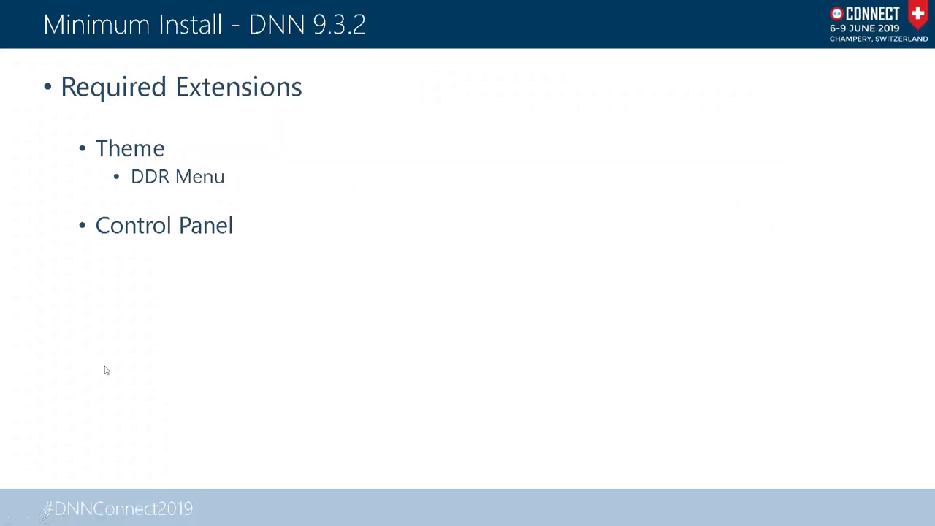
- Settle on the Barebone Install - DNN 9.3.2 slide and drag the nvQuickSite window into view
click(104, 370)
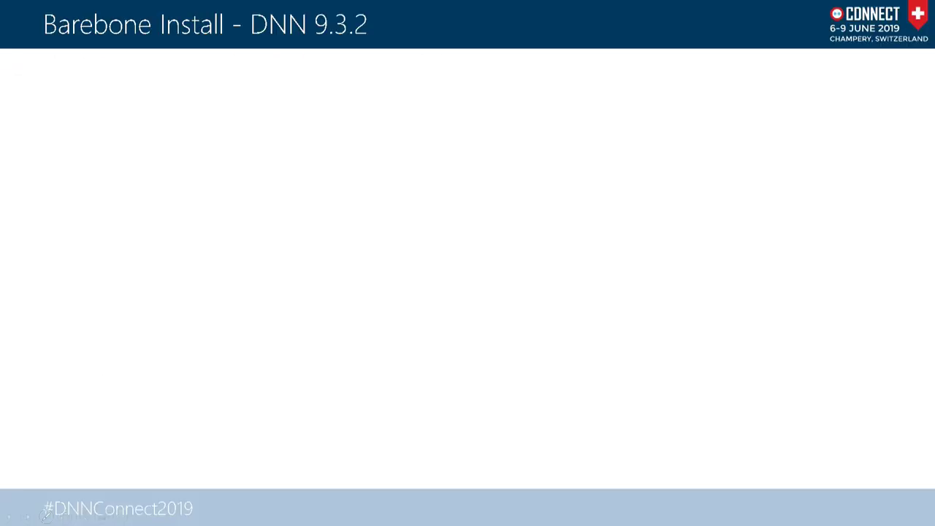
key(Left)
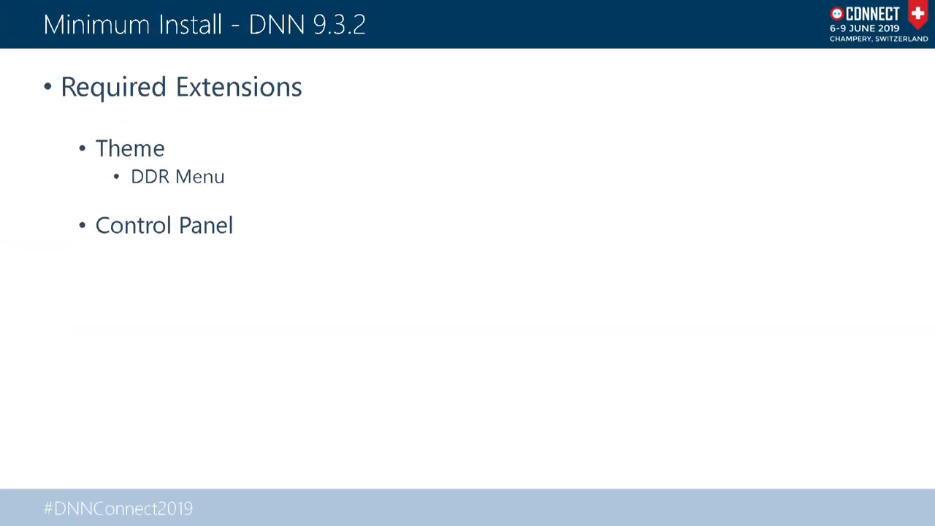
key(Right)
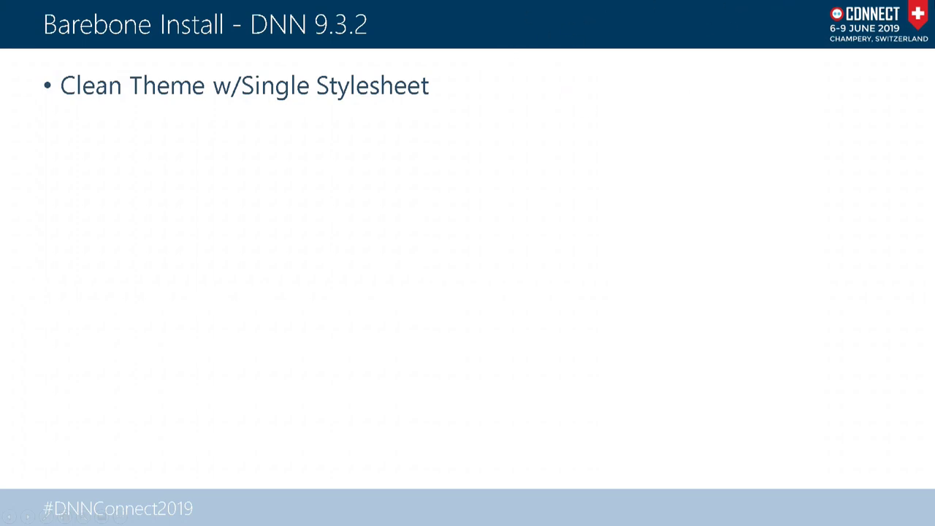
key(b)
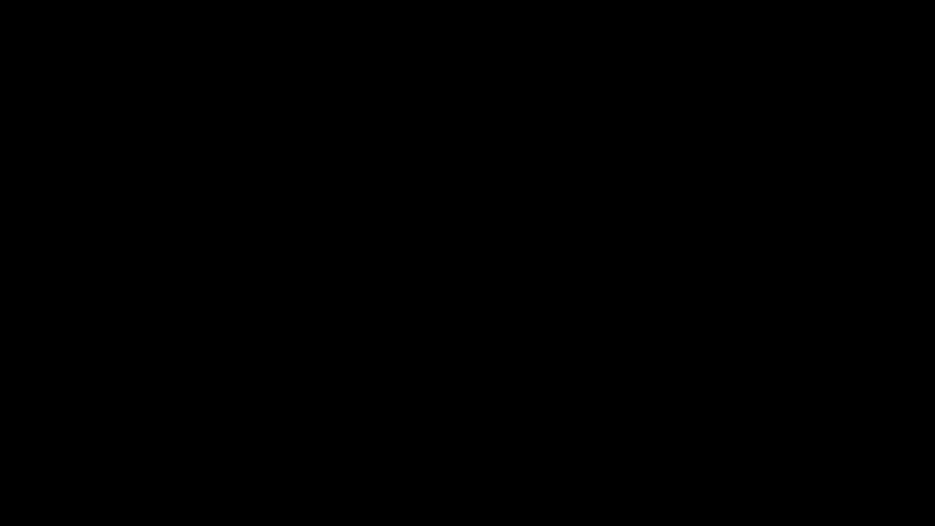
key(b)
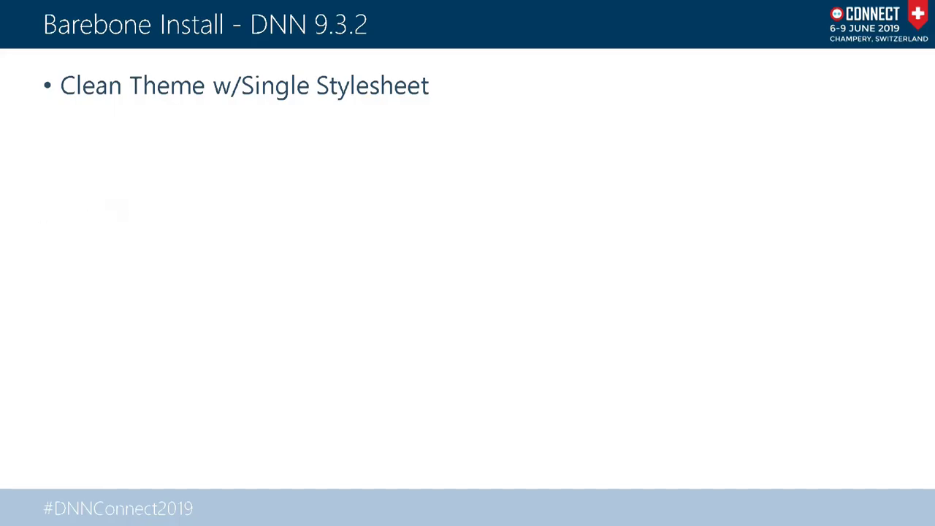
drag(0, 209, 576, 124)
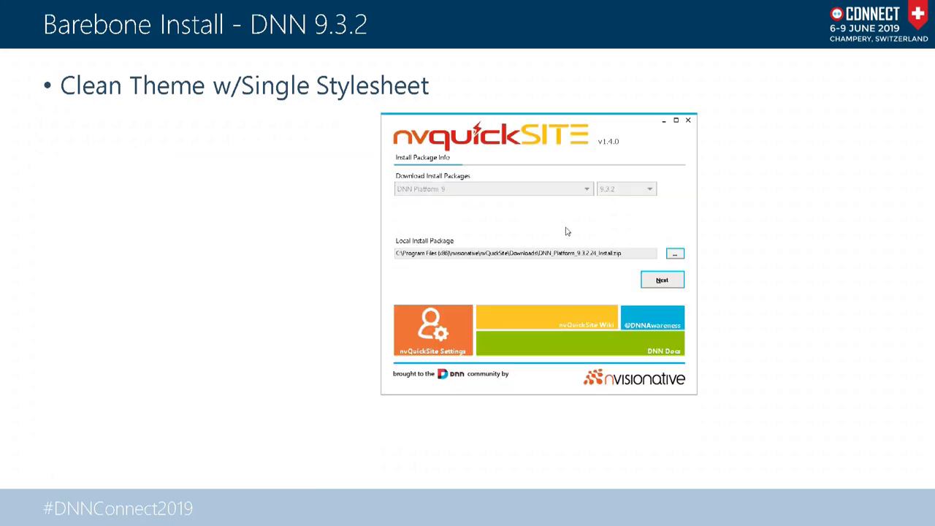
- Choose the local DNN_Platform_9.3.2.24_Install_Minimal.zip package as the install source
click(674, 254)
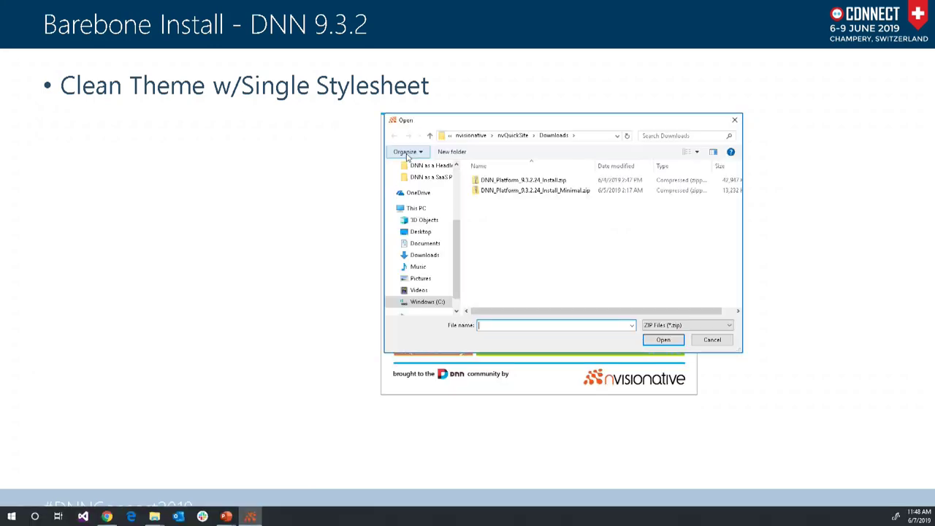
double_click(520, 189)
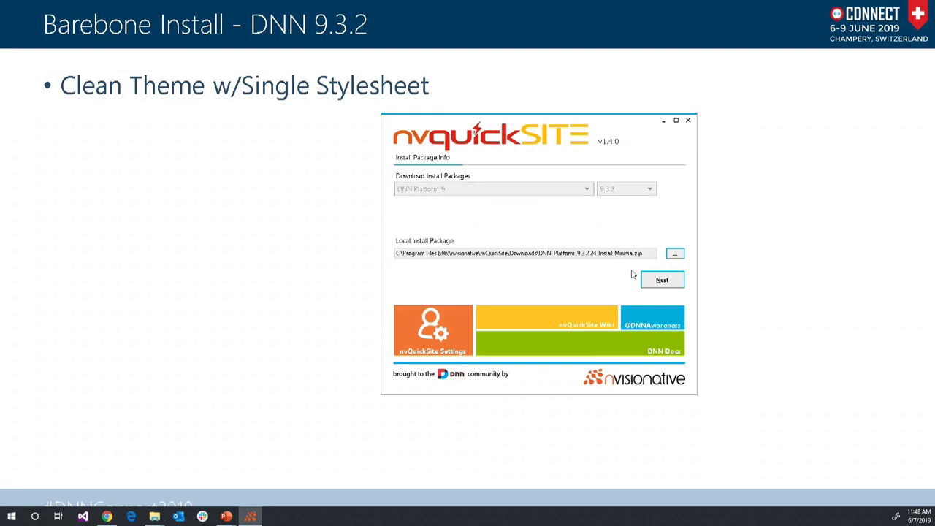
click(659, 284)
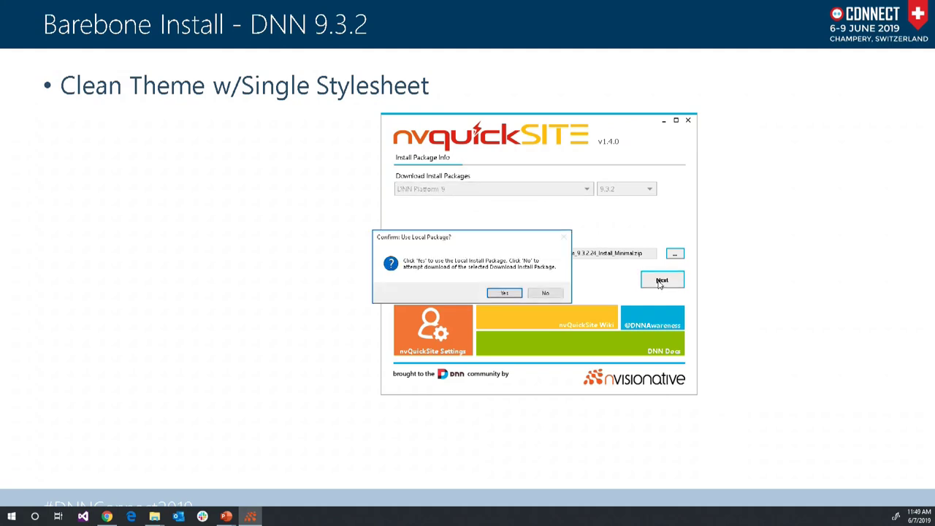
click(515, 297)
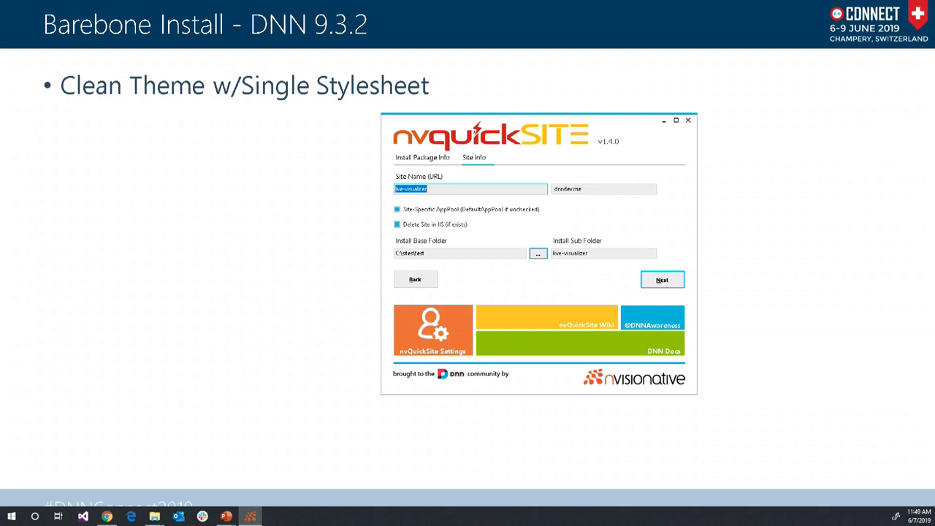
- Name the site 'clean932', allow creating its missing folder, and start site creation
text(clean932)
click(652, 283)
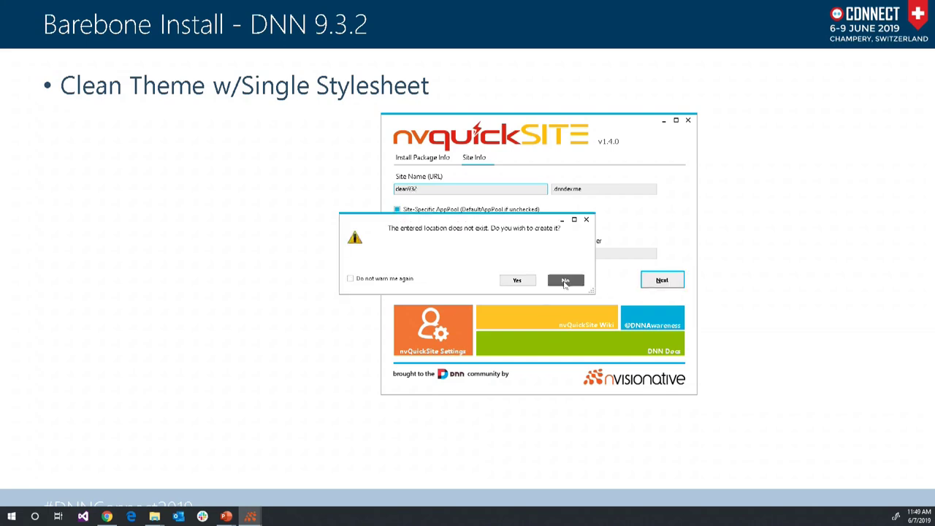
click(534, 282)
click(667, 279)
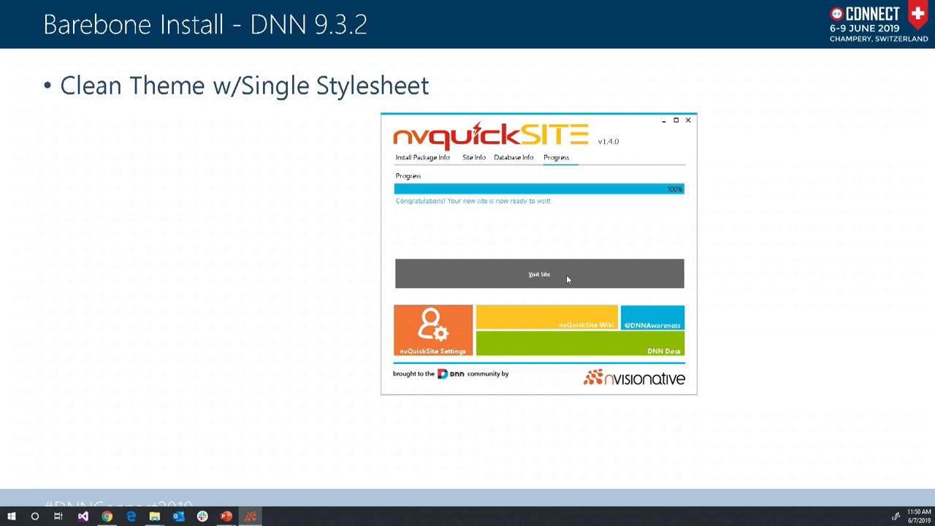
- Open the newly created site in the browser
click(566, 275)
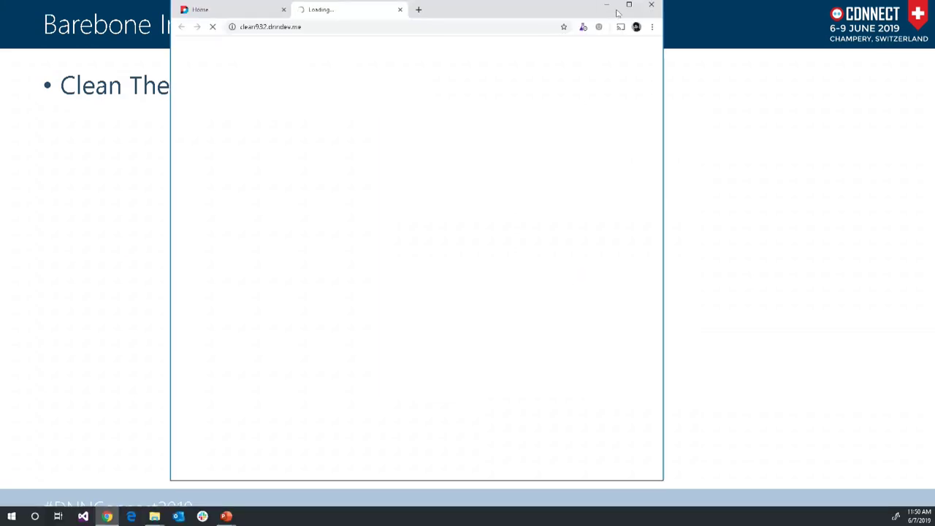
click(627, 6)
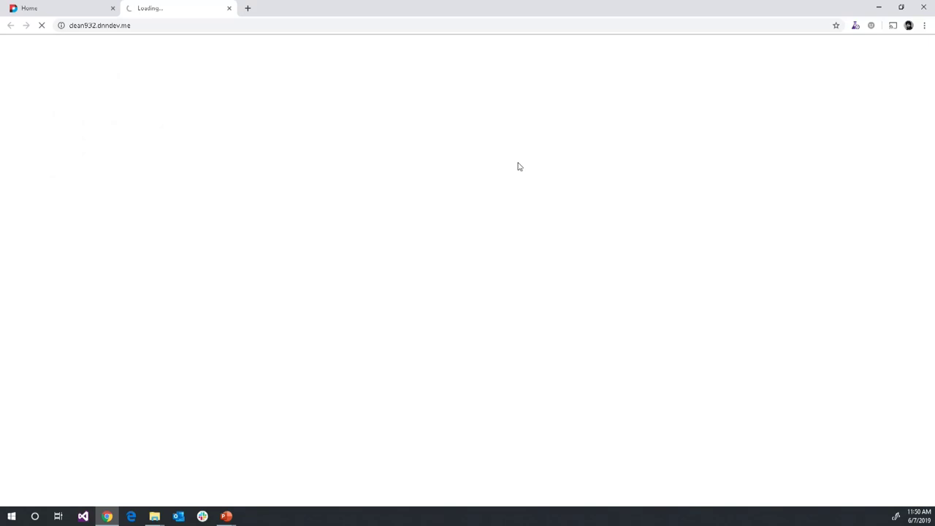
double_click(364, 9)
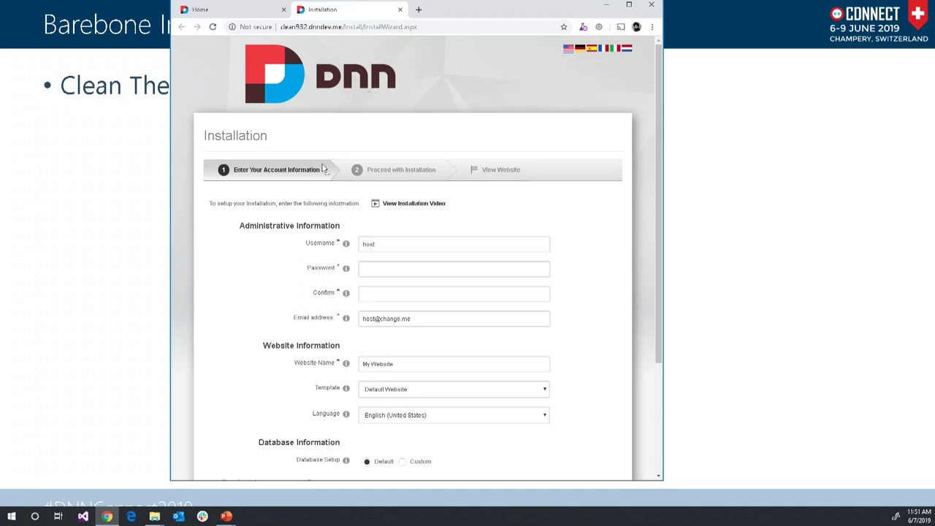
- Enter and confirm the administrator password, then continue to begin installation
click(405, 276)
text(******)
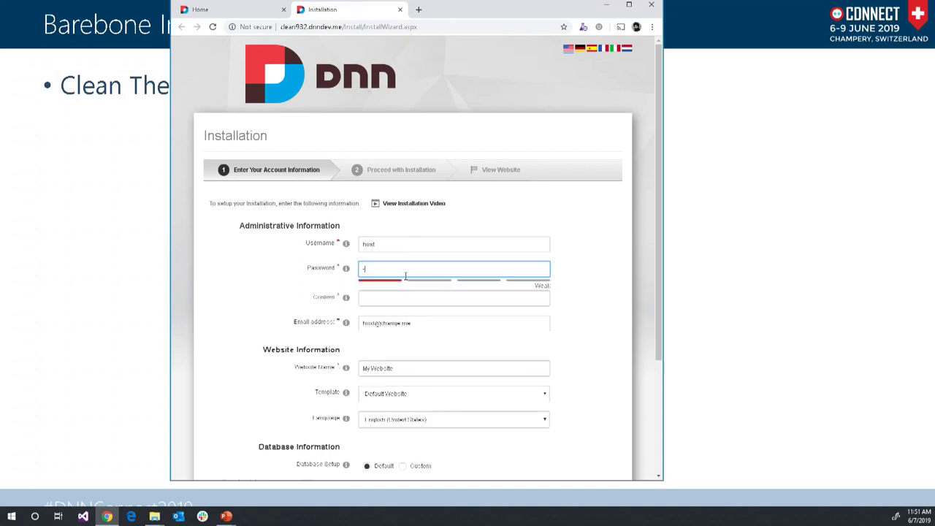
text(**)
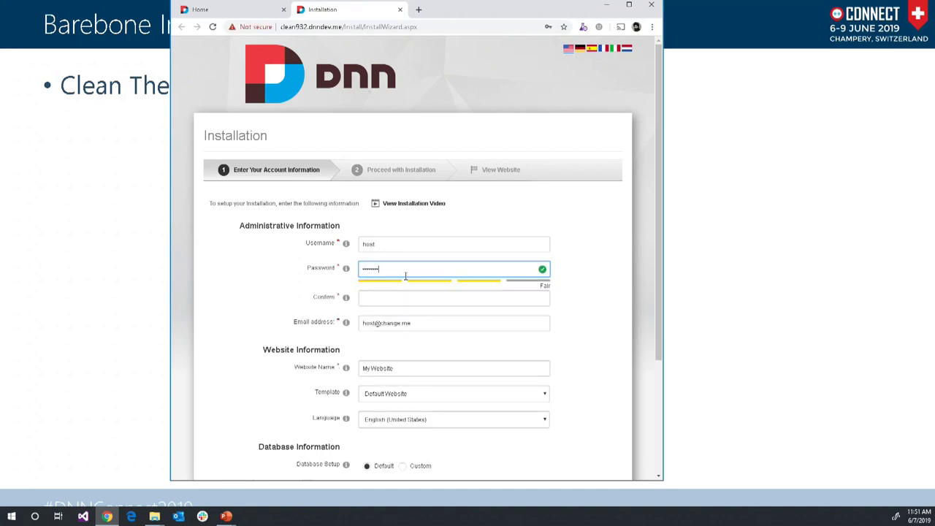
key(Tab)
text(********)
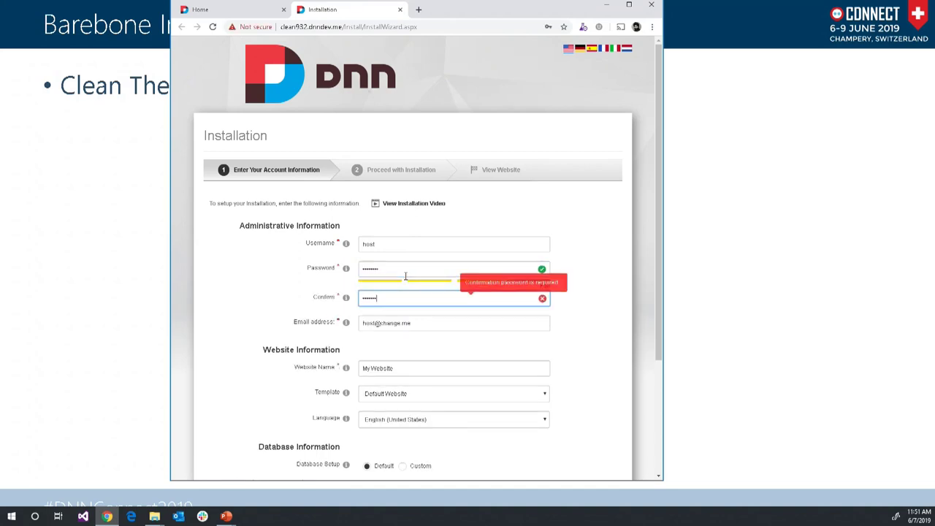
scroll(406, 276, down, 2)
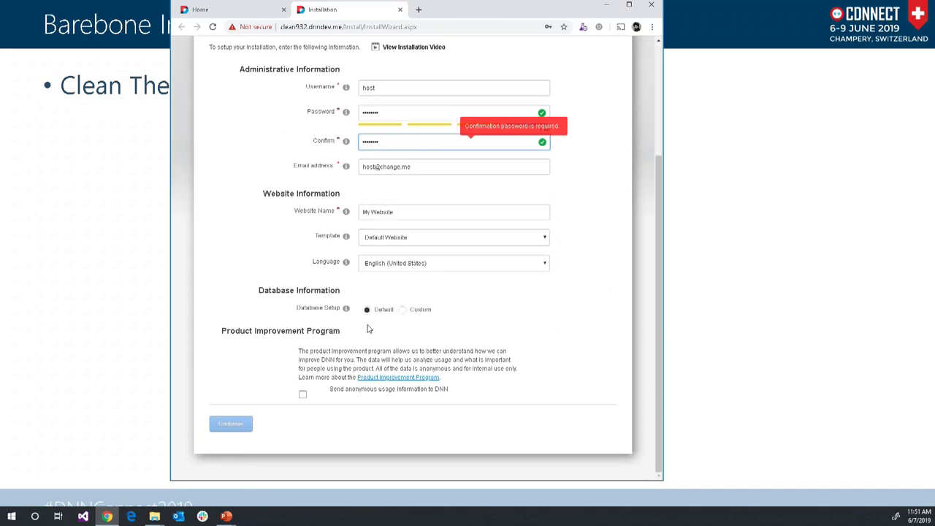
click(241, 431)
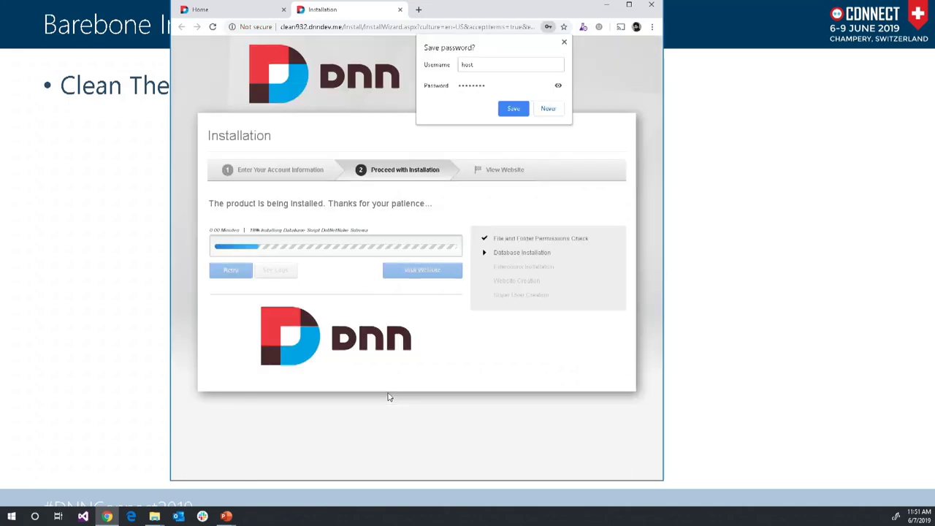
- Dismiss the save-password prompt and, once installation completes, visit the new website
click(565, 43)
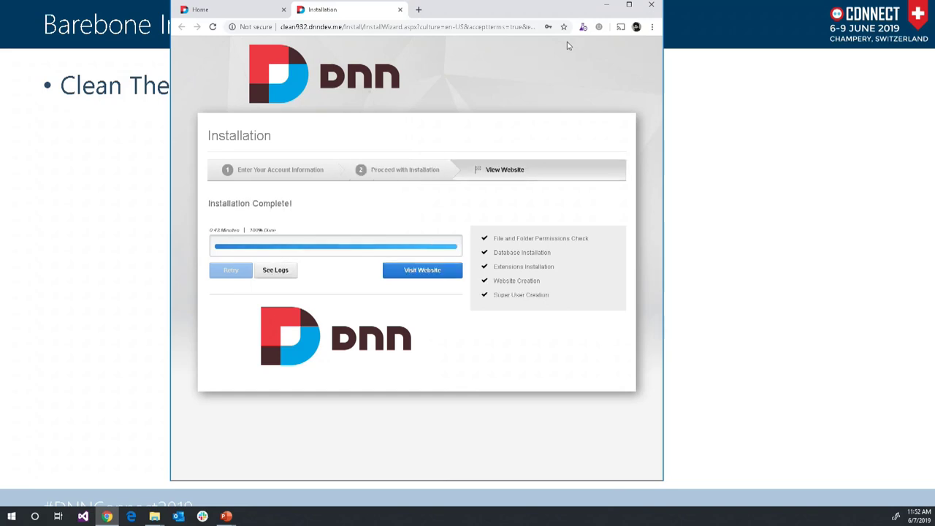
click(443, 271)
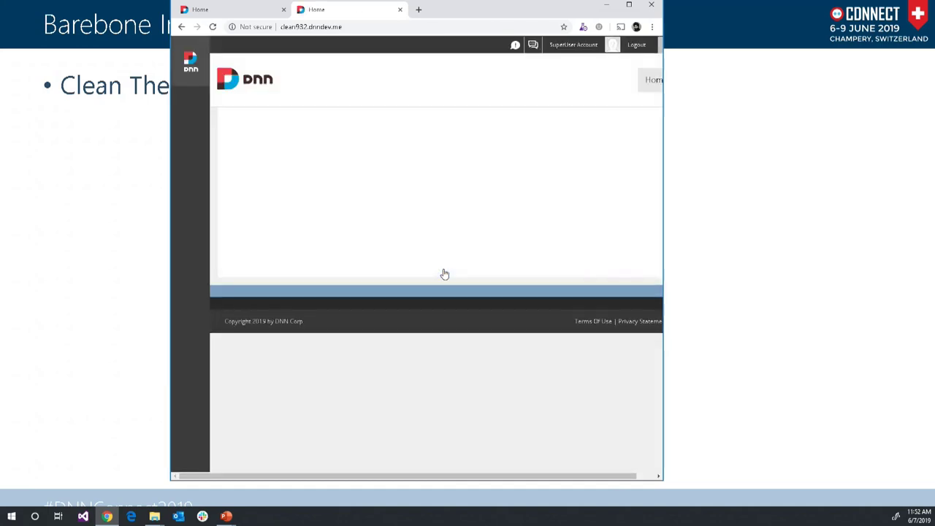
- Maximize Chrome so the new DNN home page fills the screen
click(628, 5)
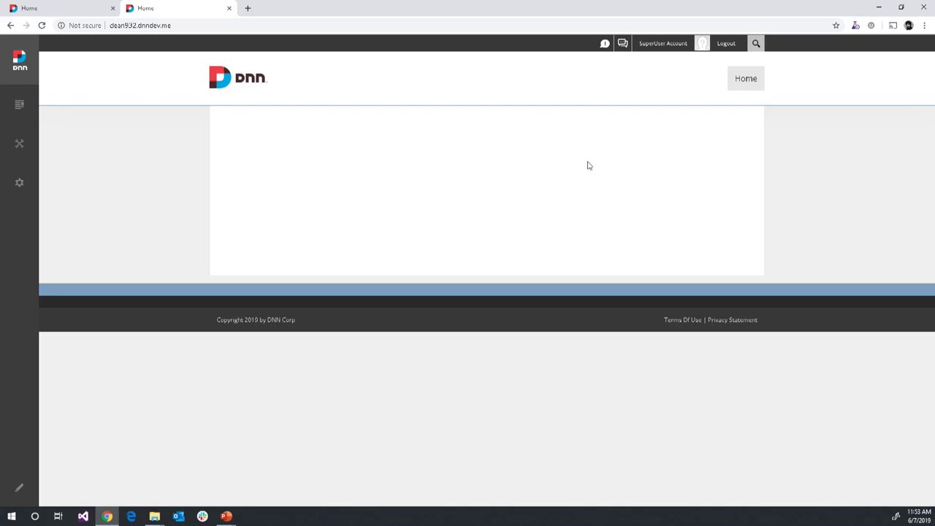
- Open the Inspect developer tools, widen the restored Chrome window, and reload the Home page
right_click(589, 166)
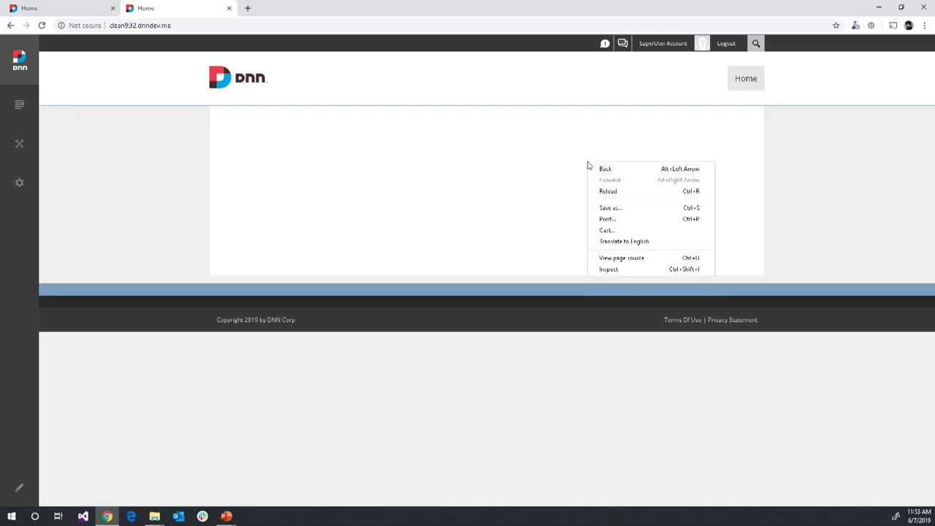
click(613, 271)
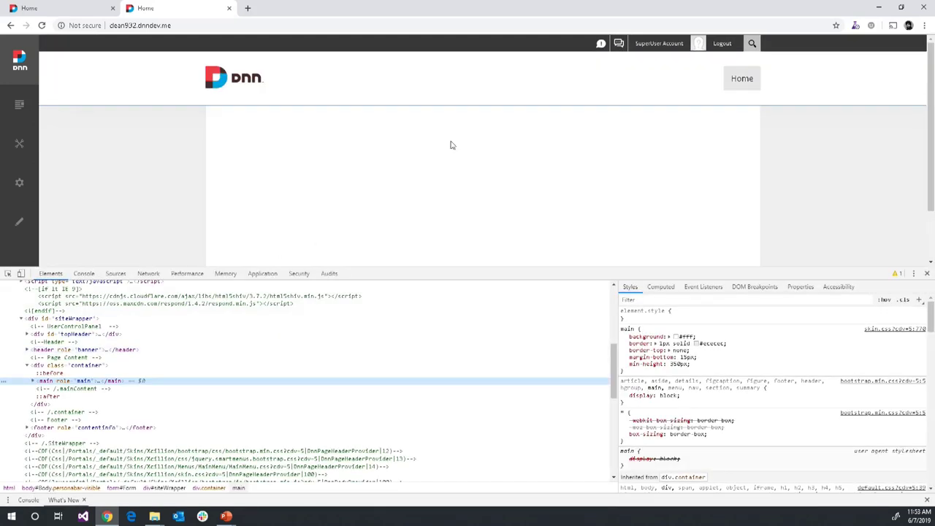
double_click(459, 9)
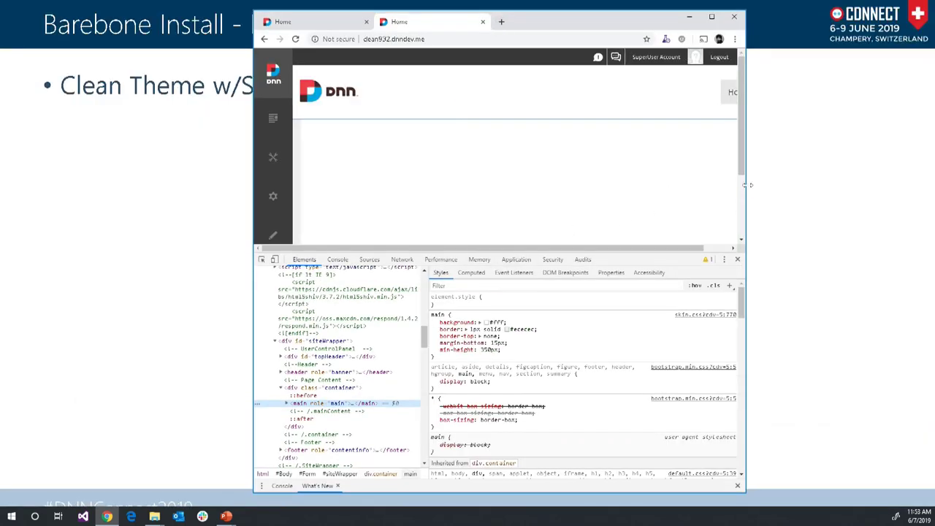
drag(748, 184, 829, 194)
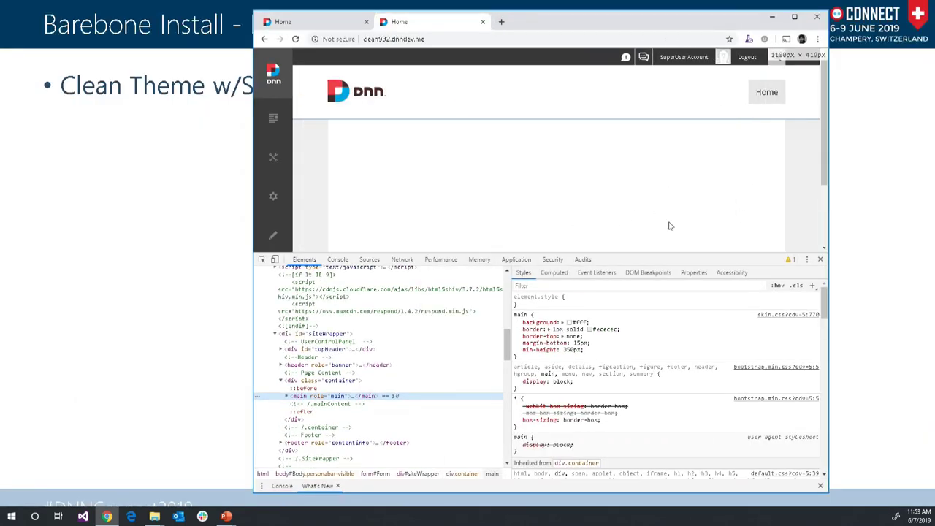
click(766, 92)
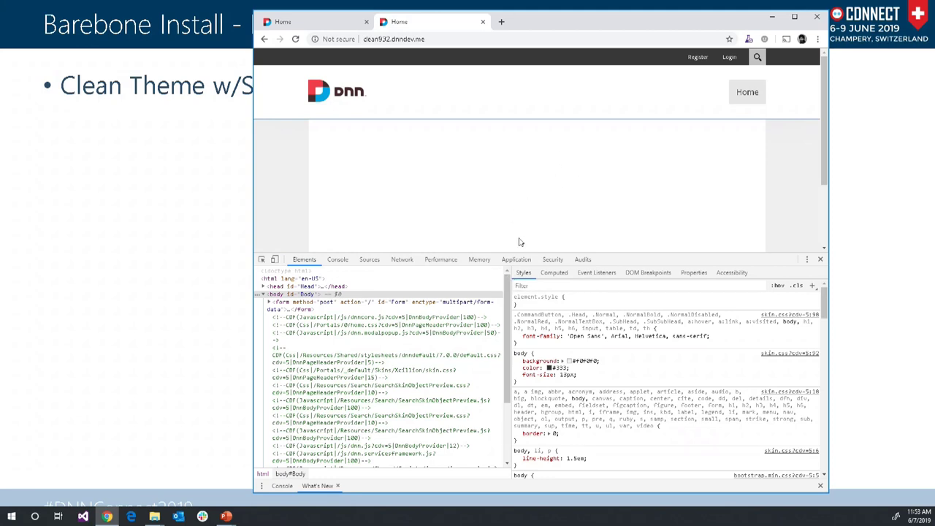
- Scroll through the home page's HTML source, then reveal the 'Remove All Stylesheets by deleting them' bullet
right_click(542, 163)
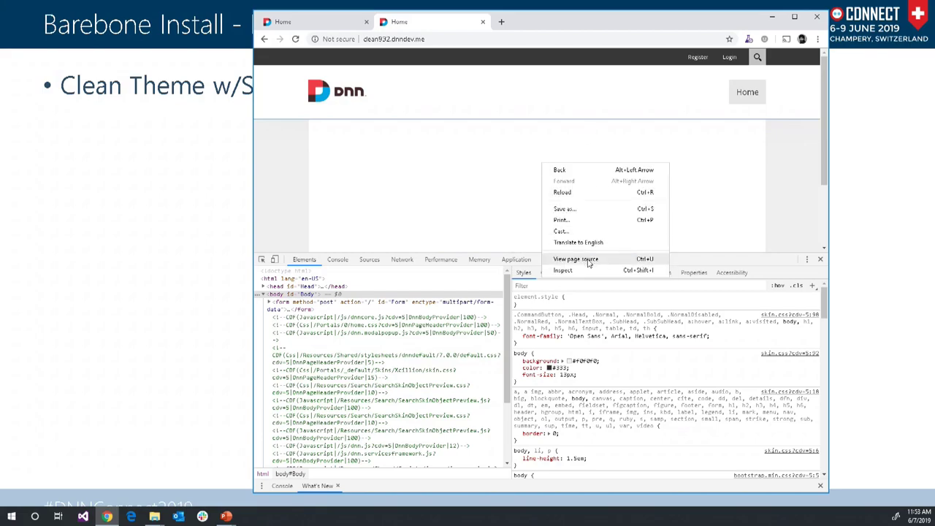
click(588, 260)
click(794, 16)
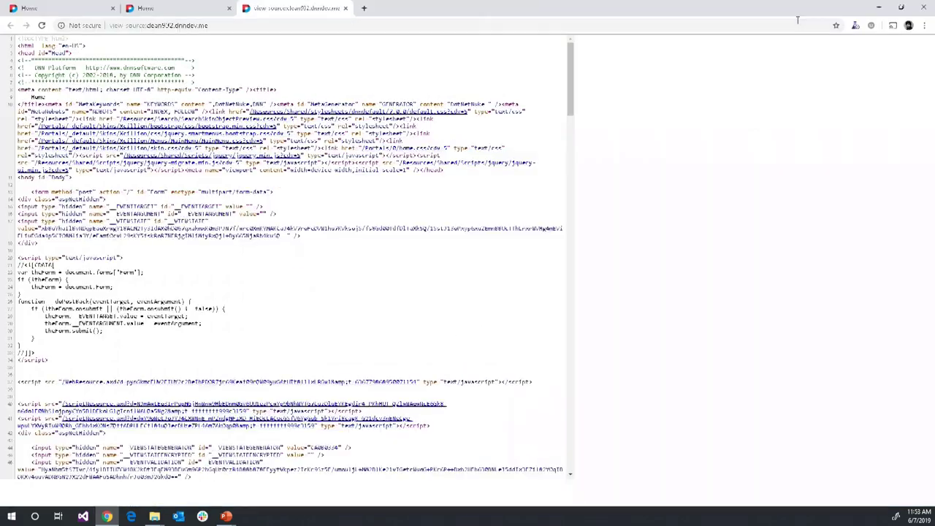
drag(519, 9, 561, 11)
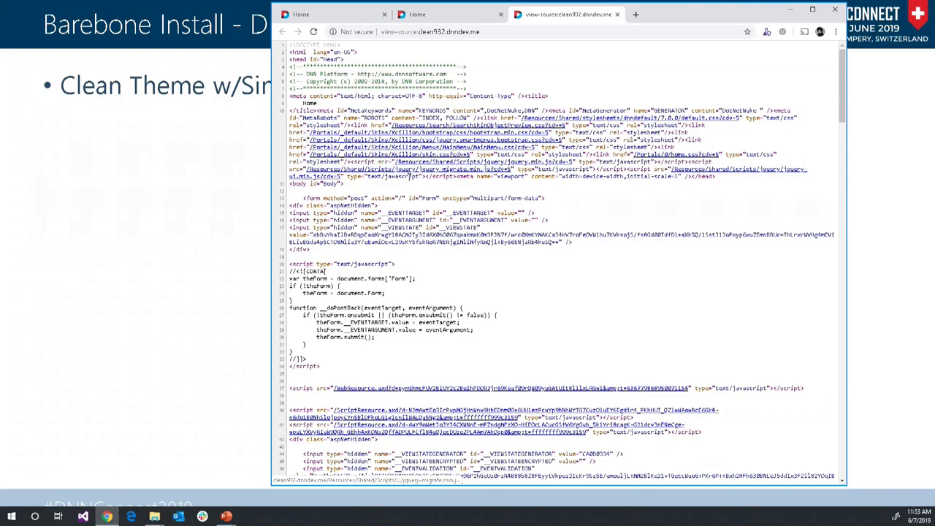
scroll(426, 310, down, 10)
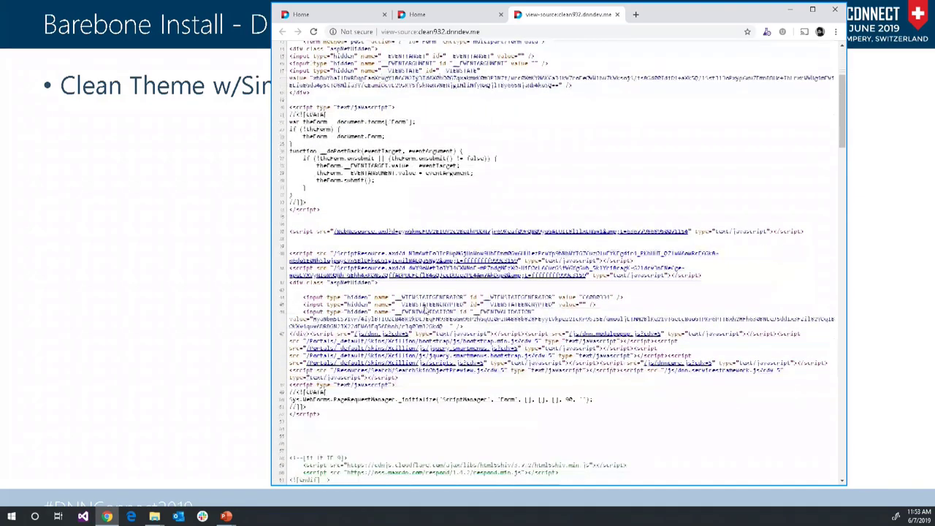
scroll(425, 310, down, 18)
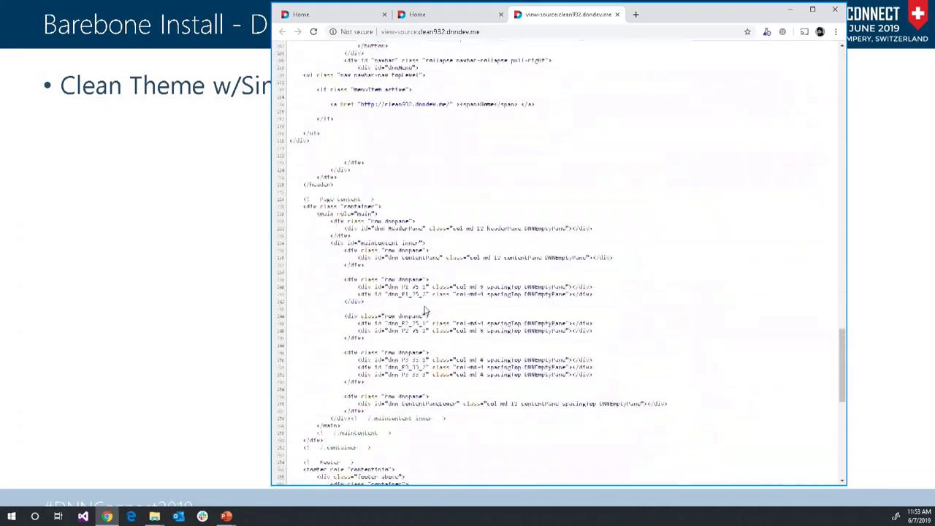
scroll(425, 311, down, 4)
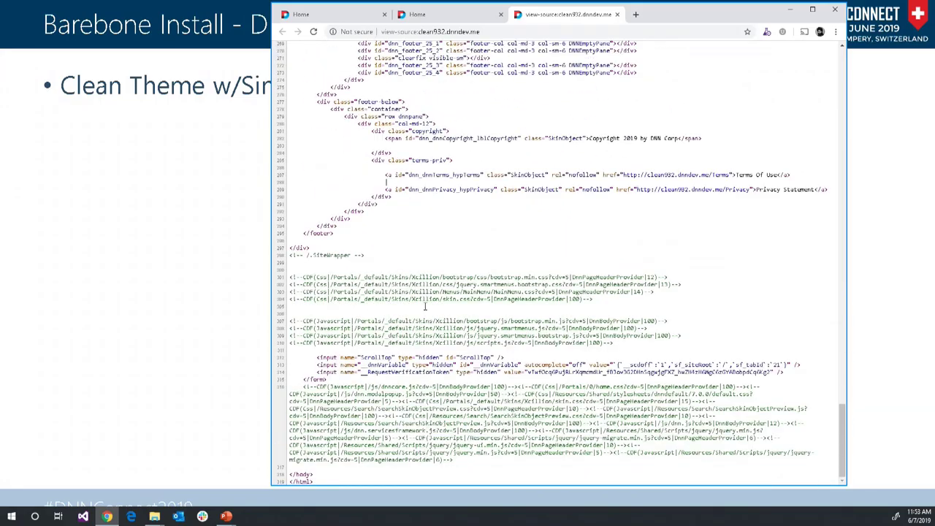
scroll(424, 307, up, 20)
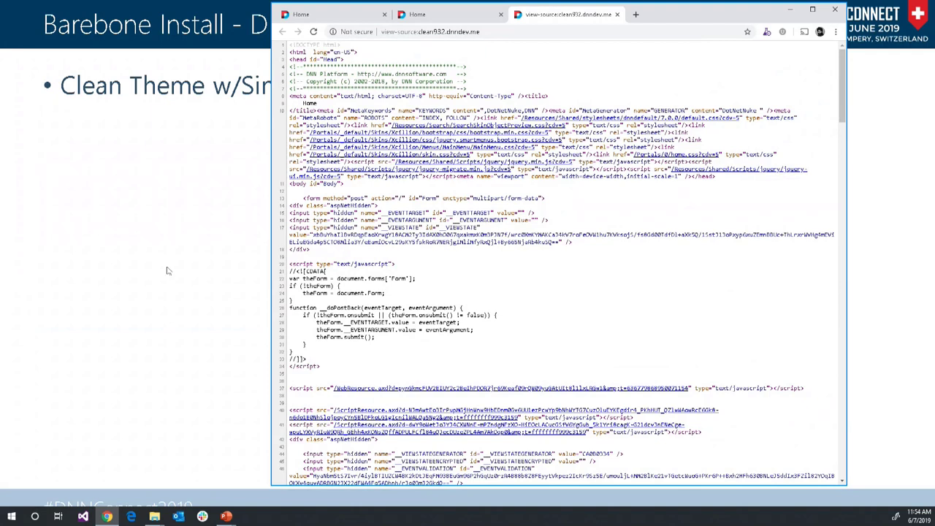
click(168, 271)
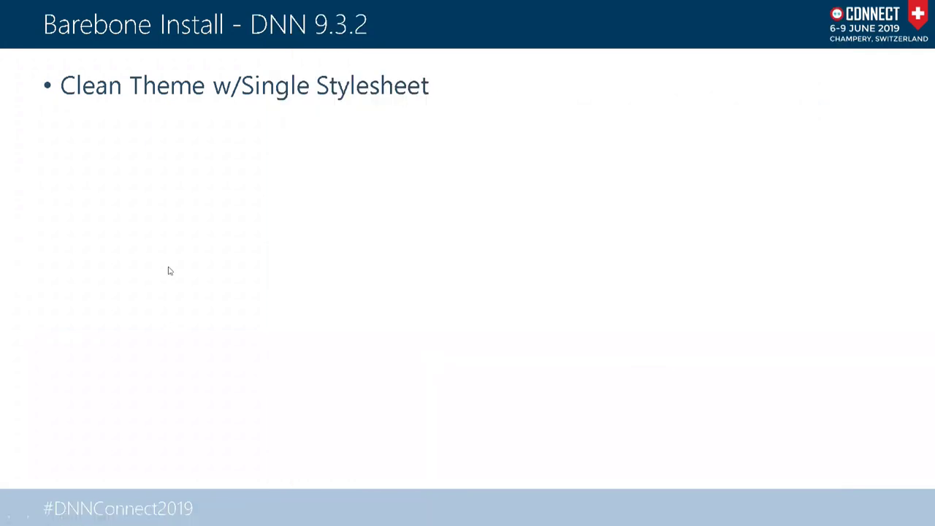
click(168, 271)
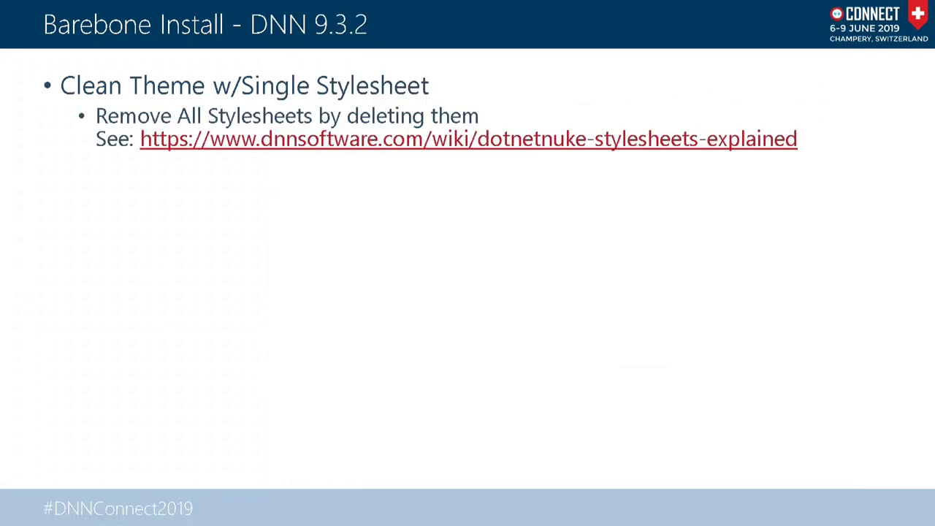